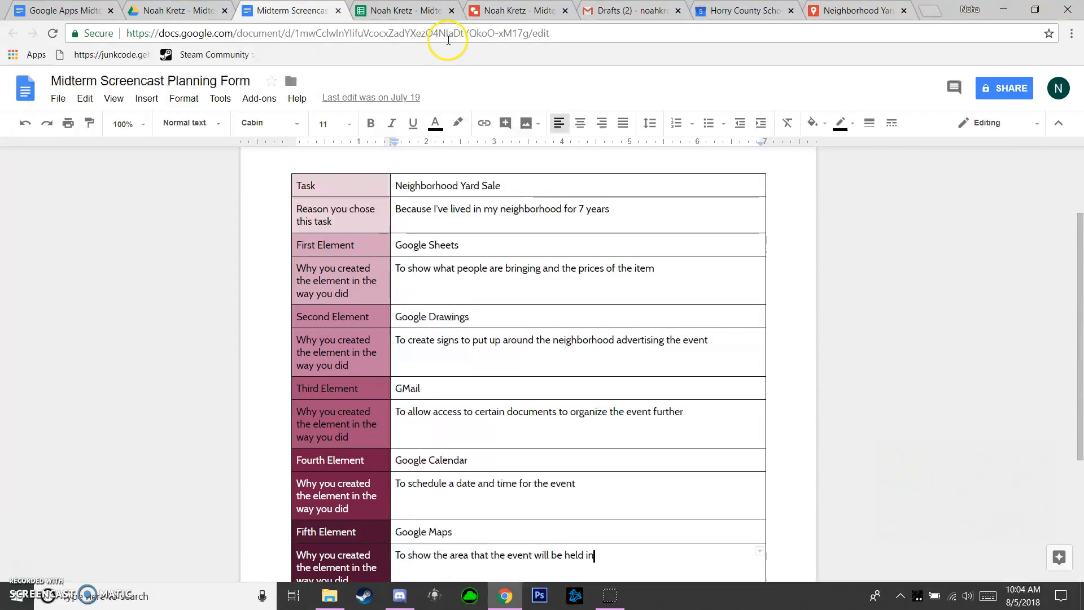
Review the planning form's task, the reason for choosing it, and the purpose given for the Google Sheets element
left_click(431, 11)
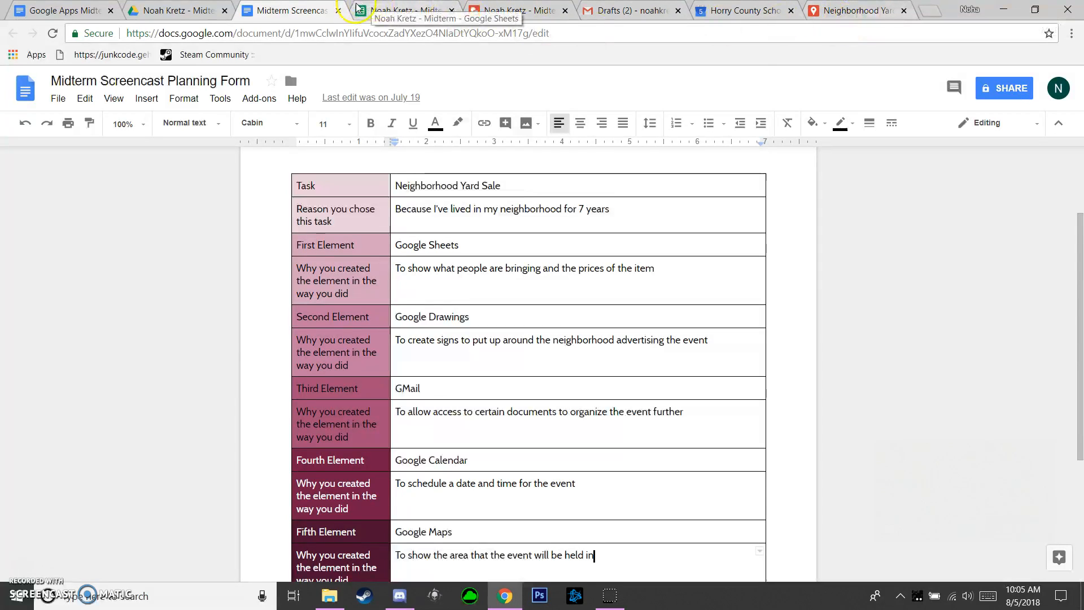
left_click_drag(489, 247, 413, 242)
double_click(503, 311)
left_click(503, 311)
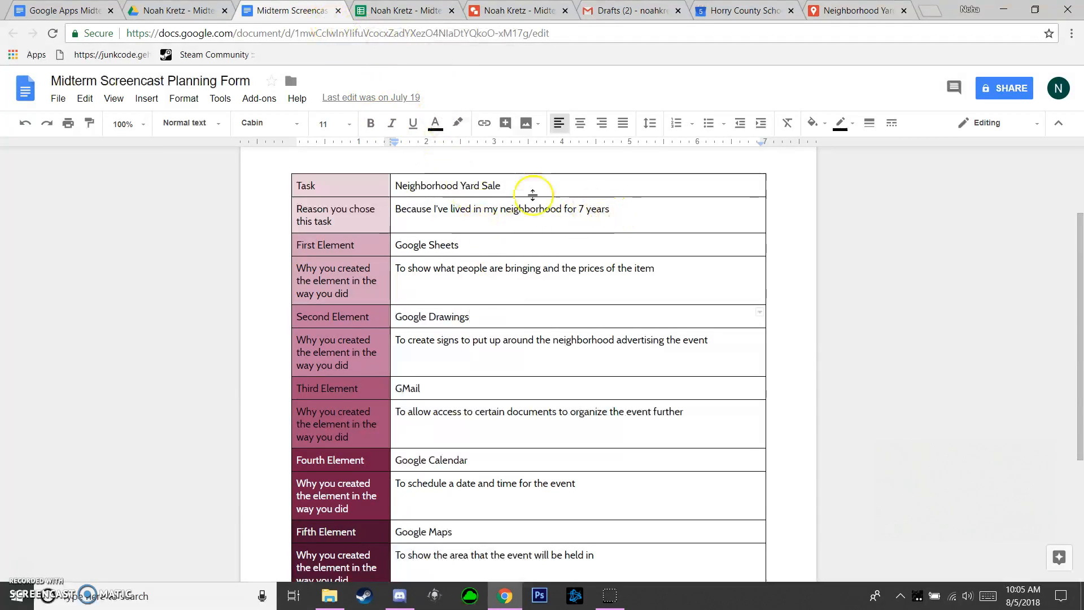
left_click_drag(501, 185, 393, 186)
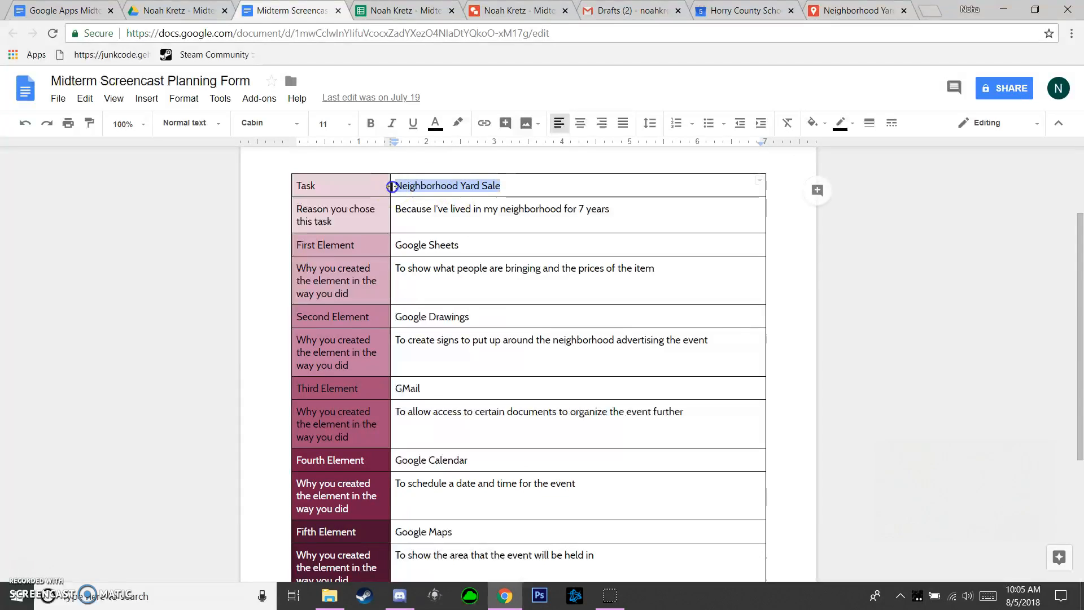
left_click(652, 217)
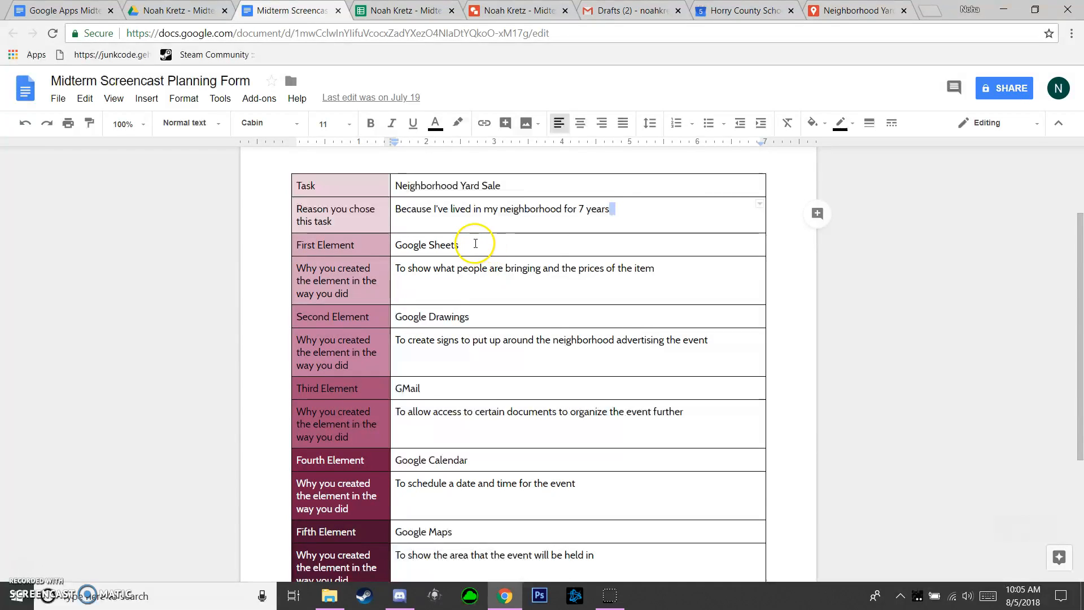
left_click_drag(655, 269, 402, 270)
left_click(414, 288)
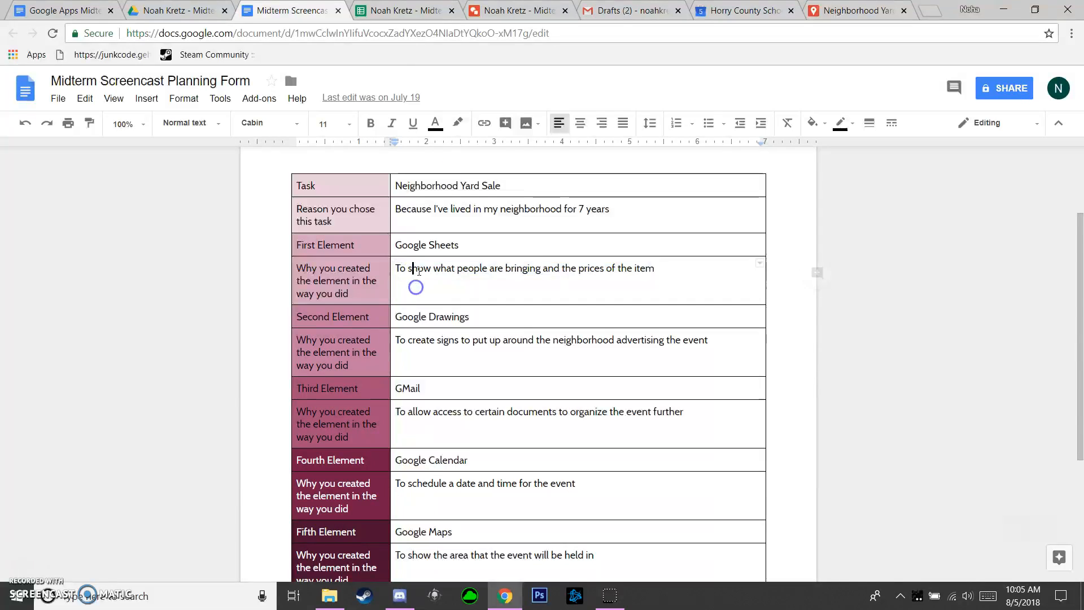
Switch to the yard sale spreadsheet and examine the sample name and item entries and the first empty row
left_click(404, 12)
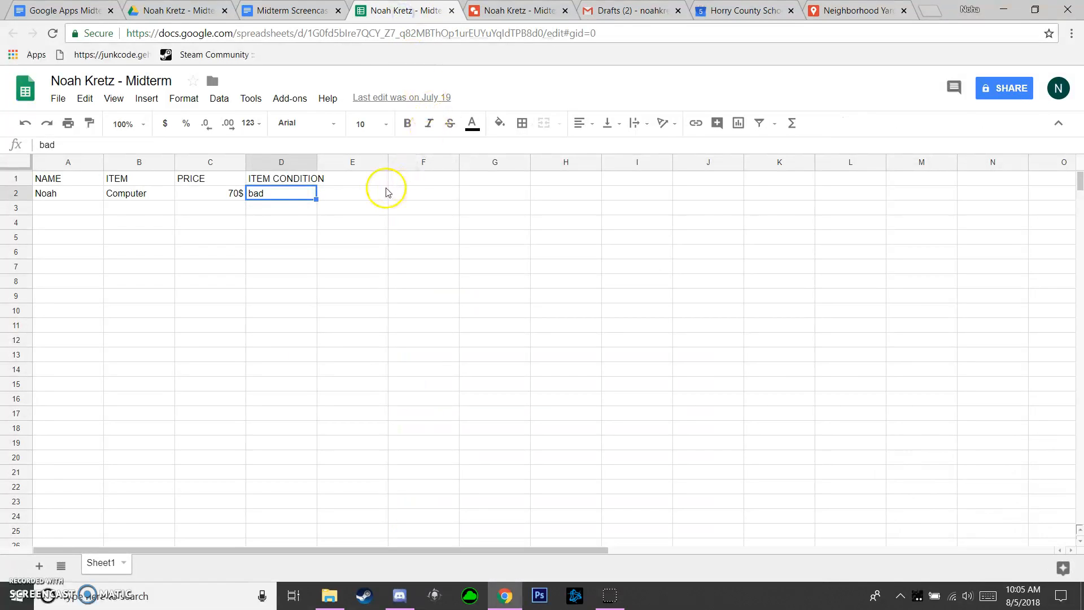
left_click(53, 195)
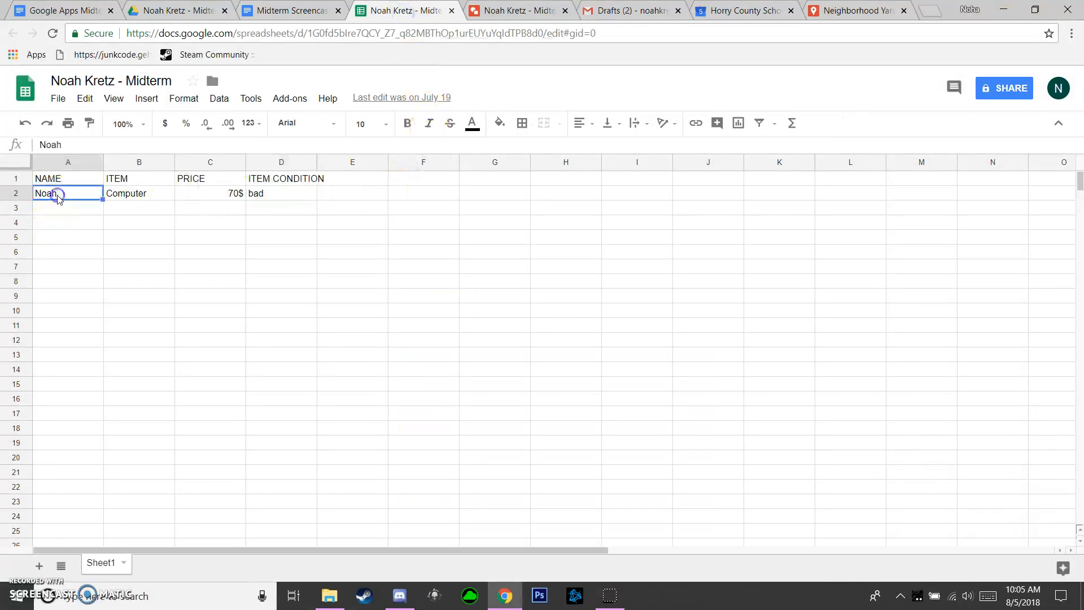
left_click(144, 192)
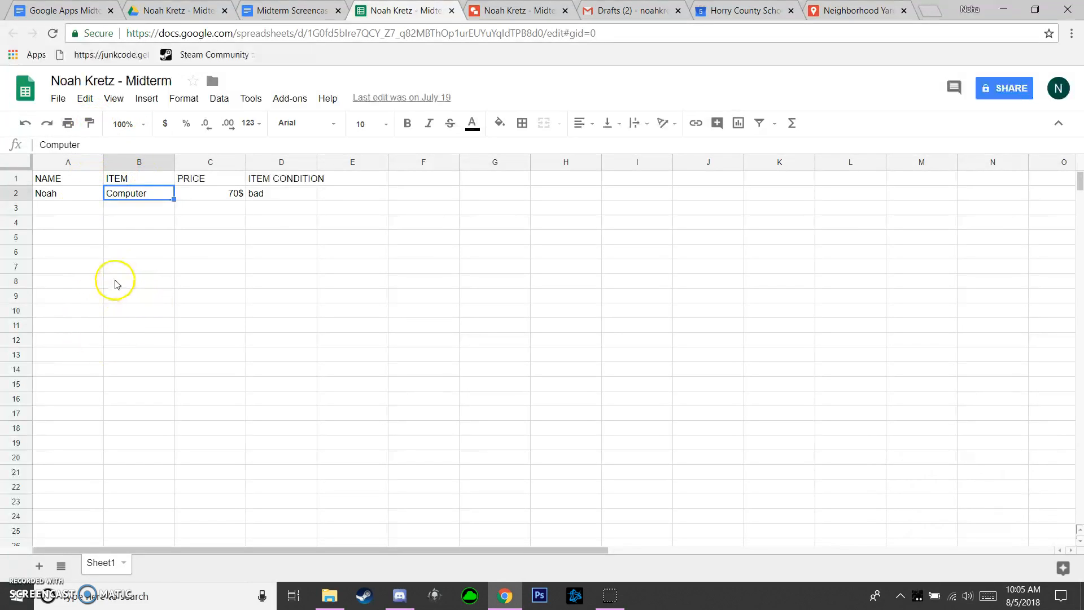
left_click(63, 206)
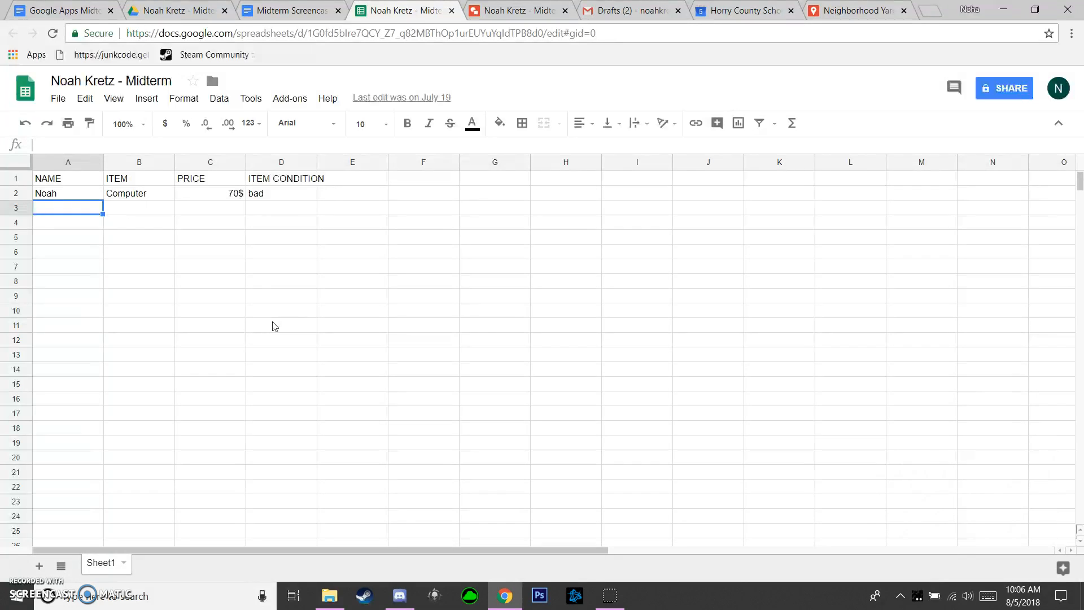
Review the purpose of the Google Drawings element in the planning form, and view the Neighborhood Sale! sign drawing
left_click(291, 10)
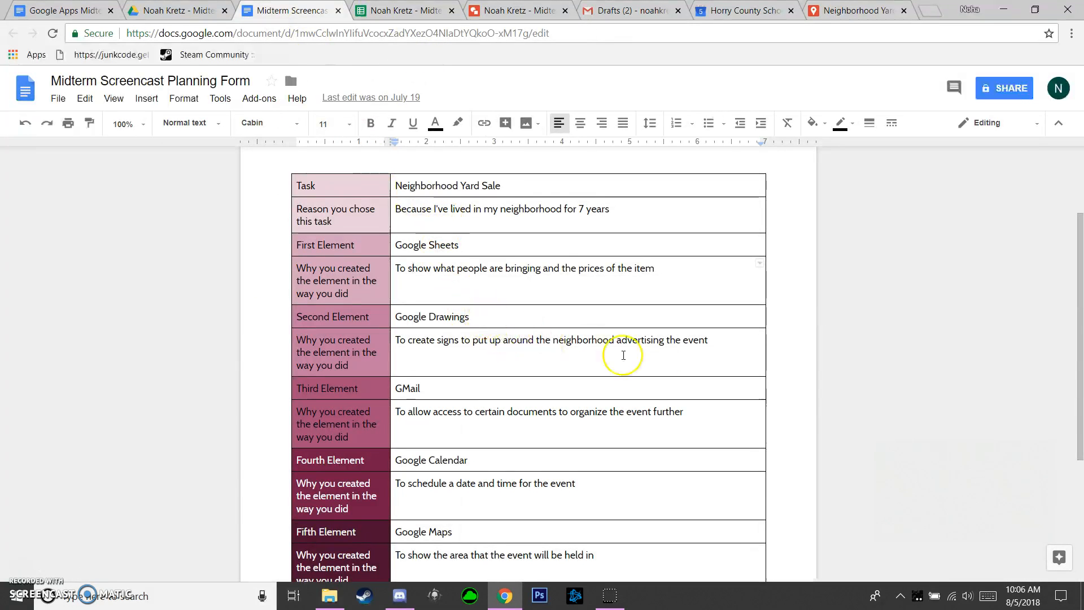
left_click_drag(726, 346, 392, 341)
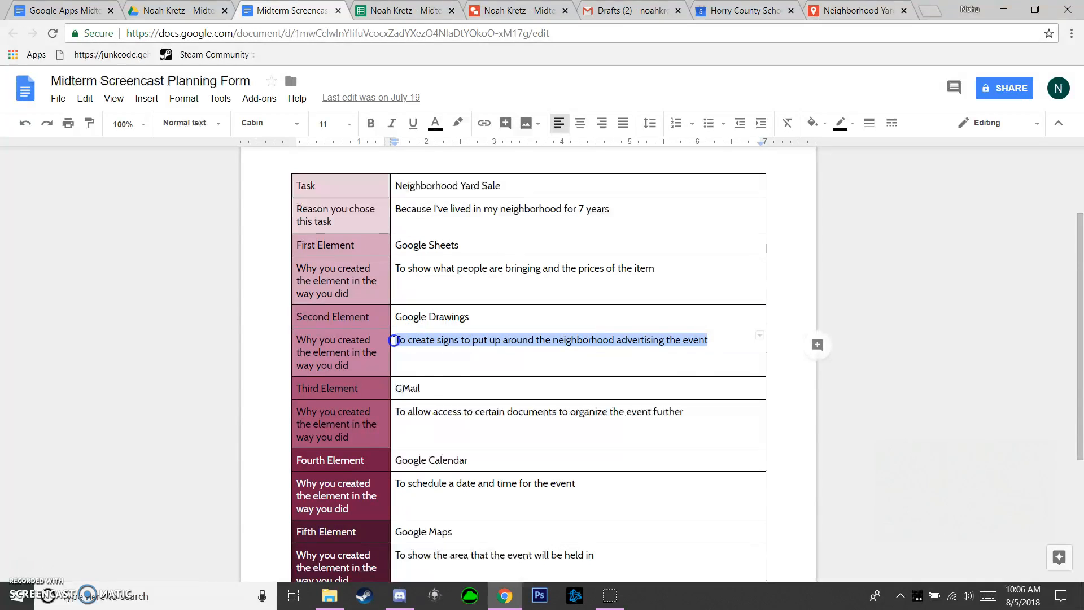
left_click(446, 362)
left_click(728, 337)
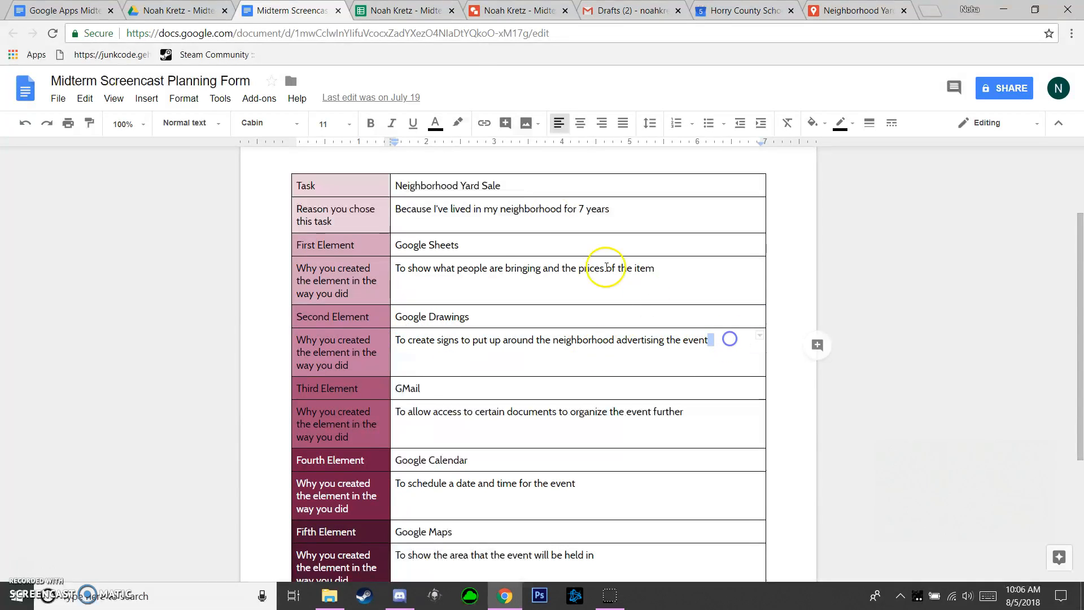
left_click(517, 11)
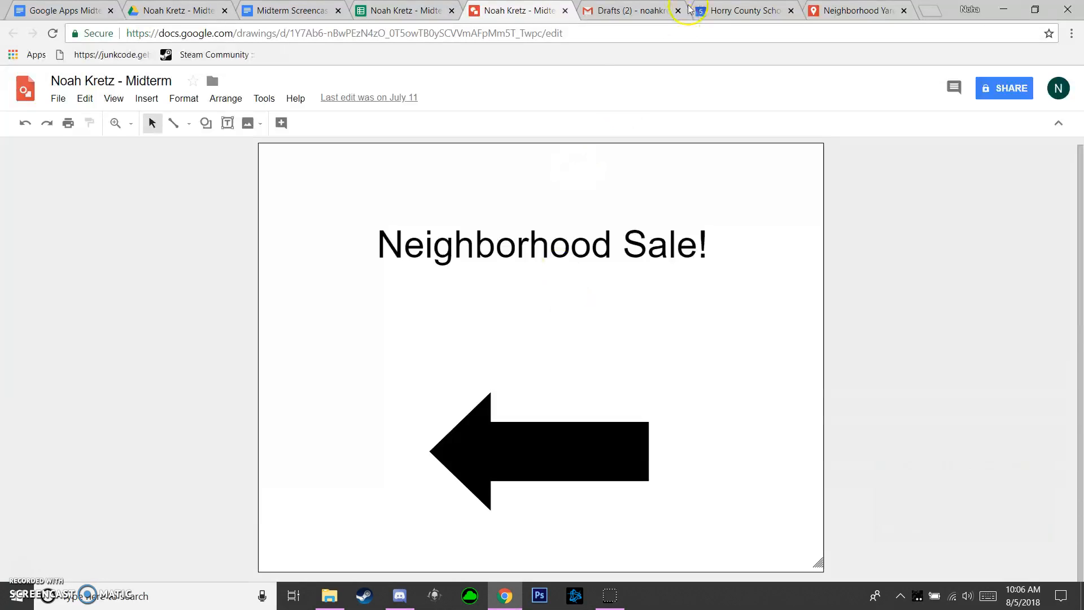
Return to the planning form and review the purpose given for the GMail element
left_click(303, 12)
scroll(485, 350, "down", 2)
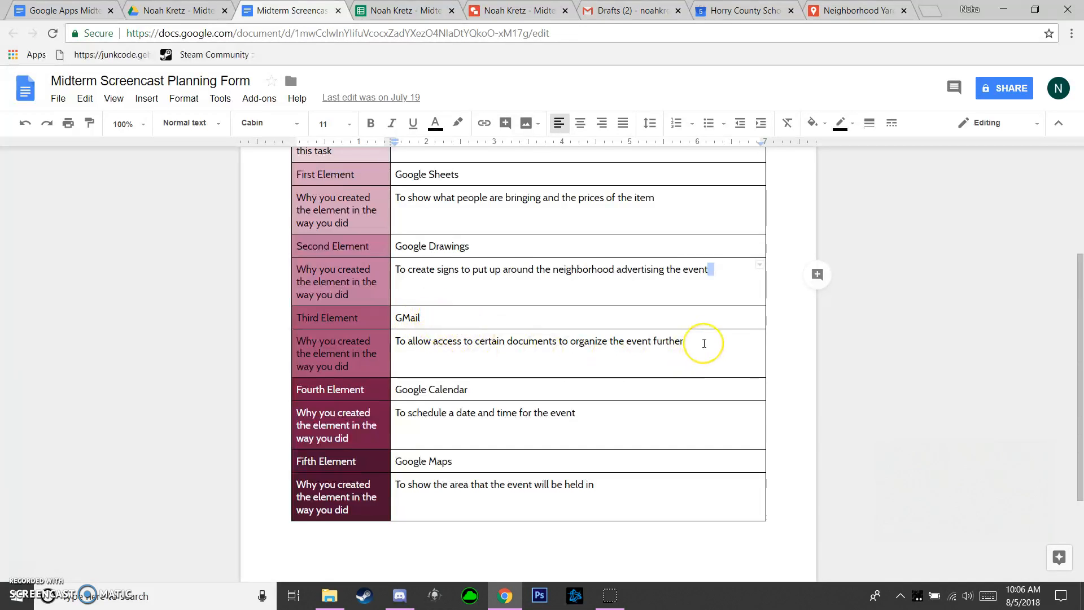
left_click_drag(704, 343, 410, 341)
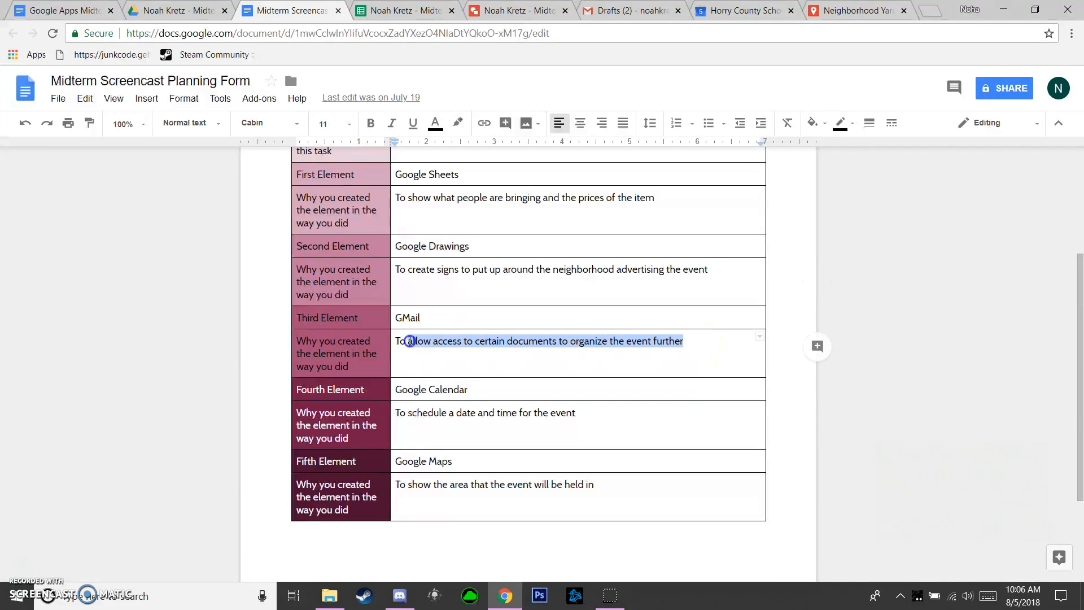
left_click(461, 342)
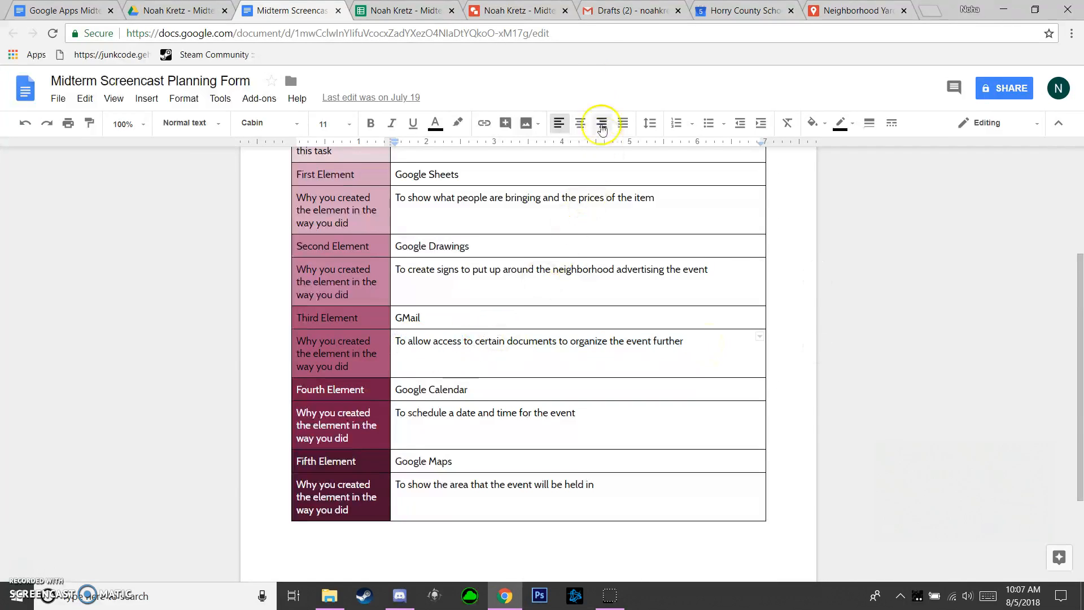
Switch to Gmail to read the Neighborhood Yard Sale draft's message and Item List link, and view the item spreadsheet
left_click(625, 12)
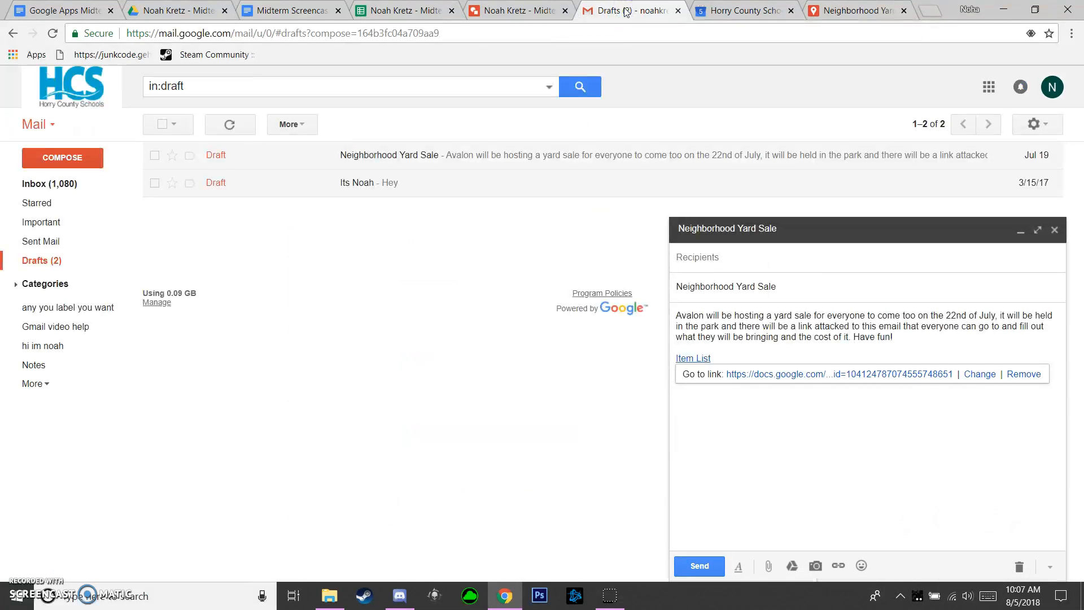
left_click(904, 341)
left_click(689, 317)
left_click(892, 338)
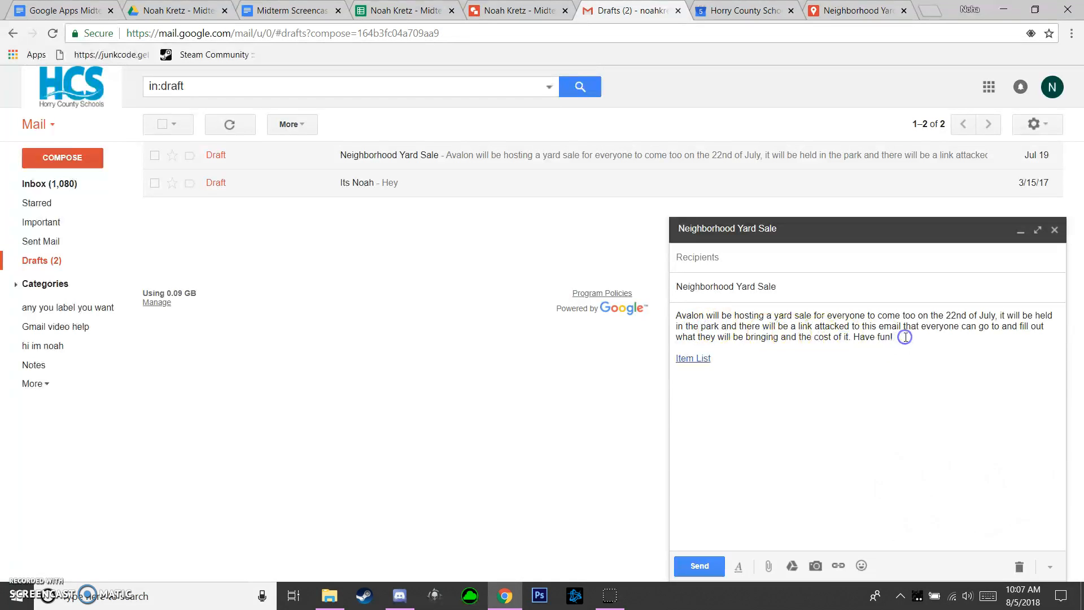
left_click_drag(905, 337, 672, 310)
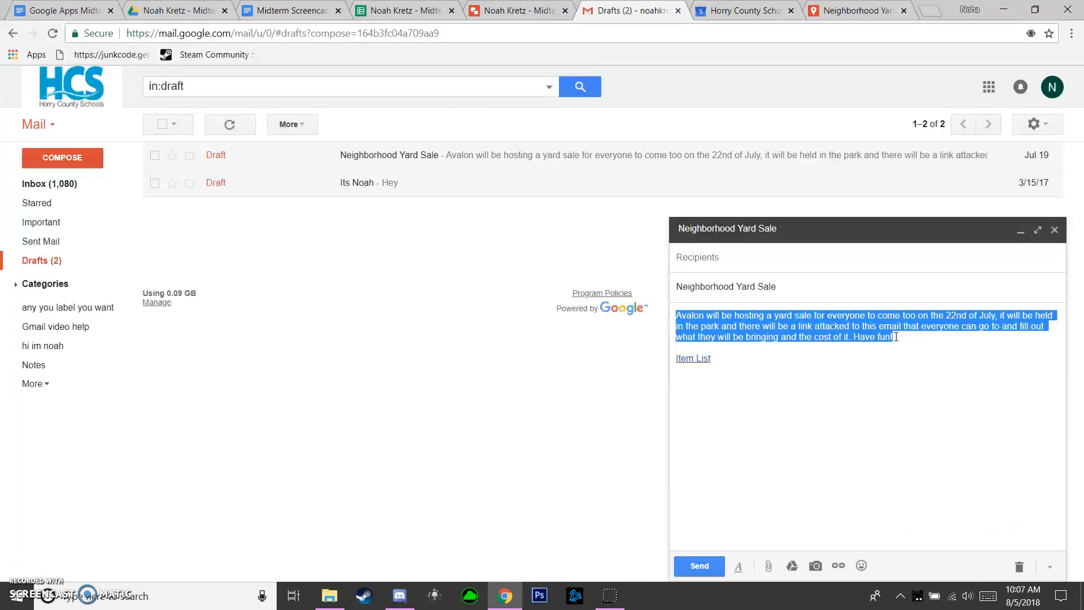
left_click(742, 368)
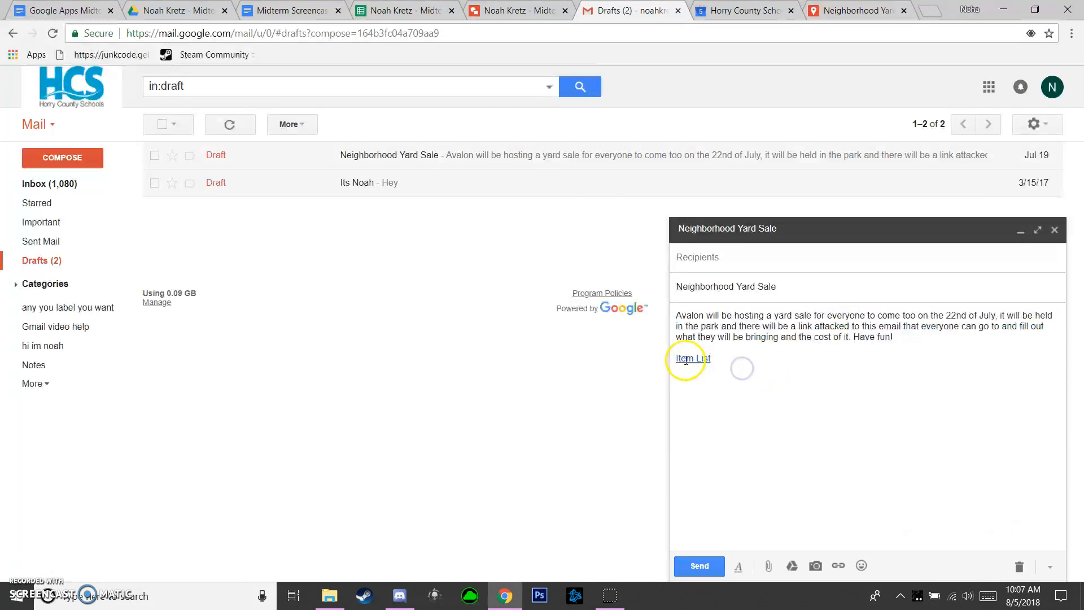
left_click(399, 11)
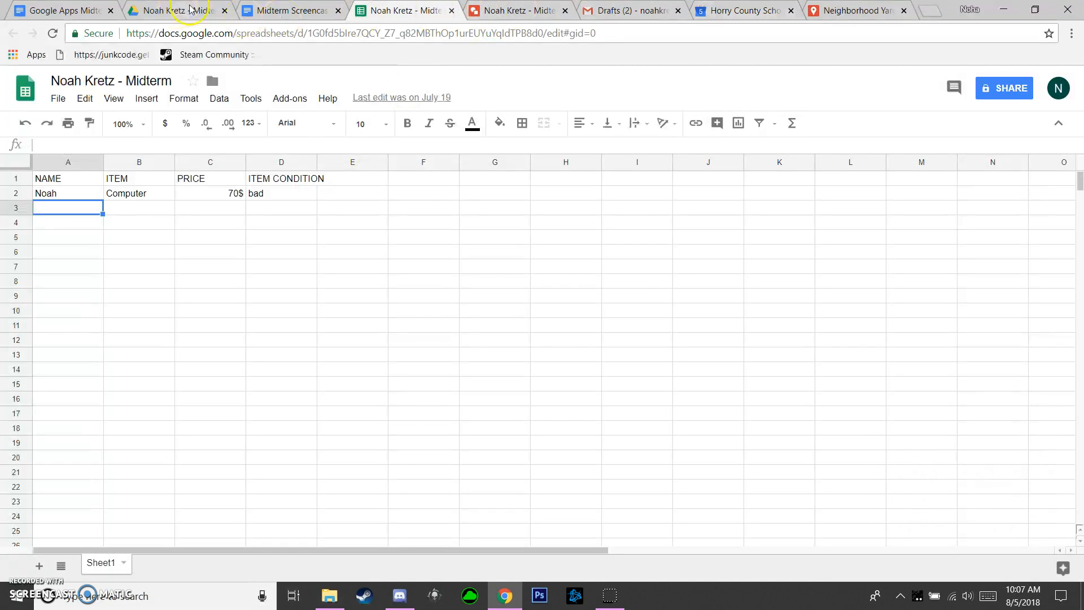
Check the Google Calendar element in the planning form, glancing at the calendar event and the sign drawing
left_click(285, 10)
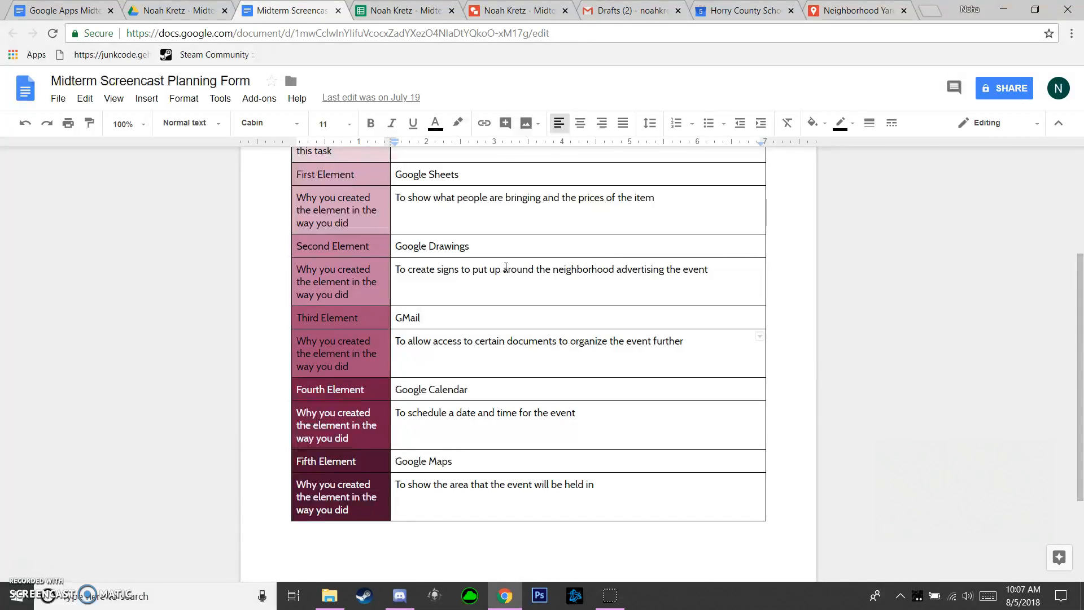
left_click(745, 10)
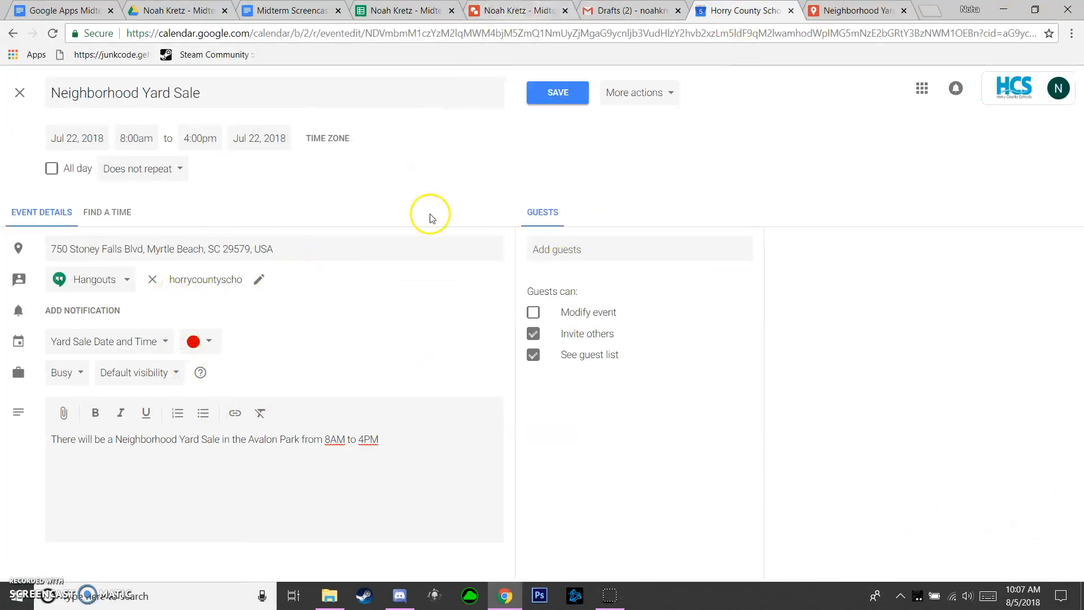
left_click(517, 11)
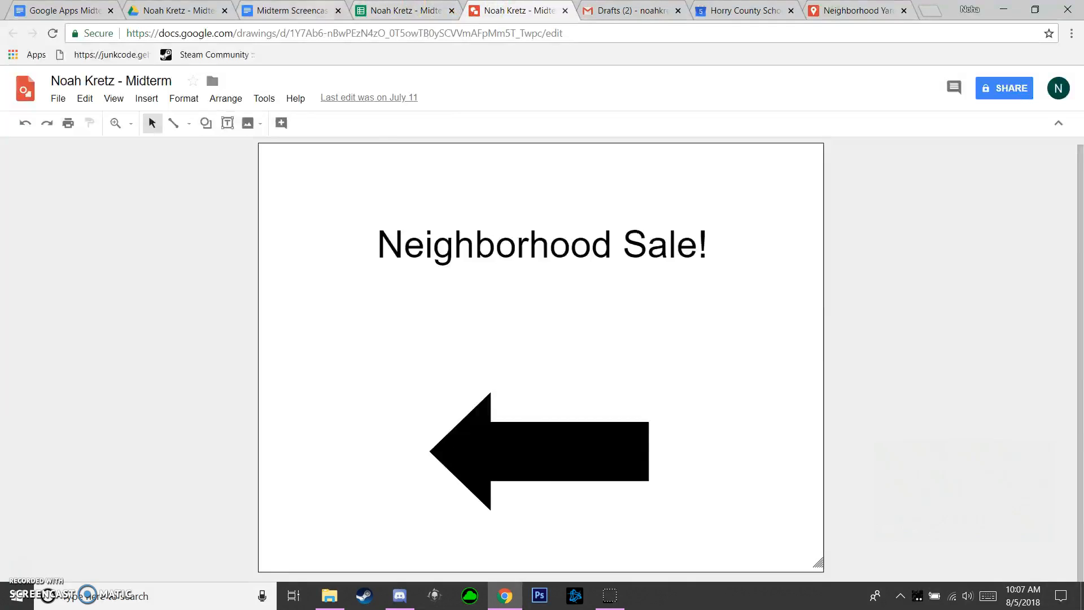
key("ctrl+3")
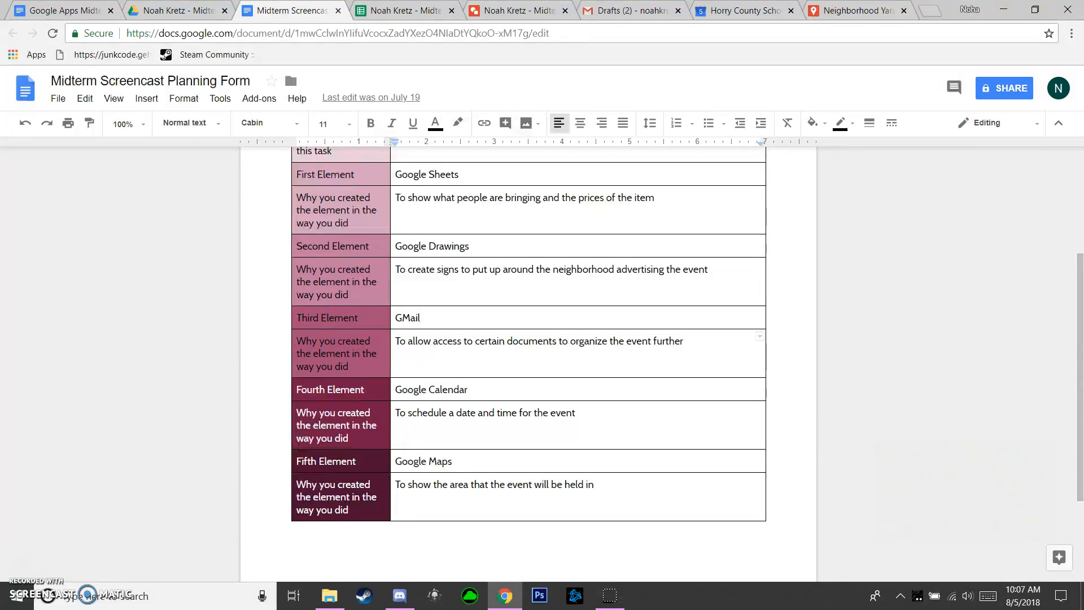
Switch to Google Calendar and examine the Neighborhood Yard Sale event's title, description and location
key("ctrl+7")
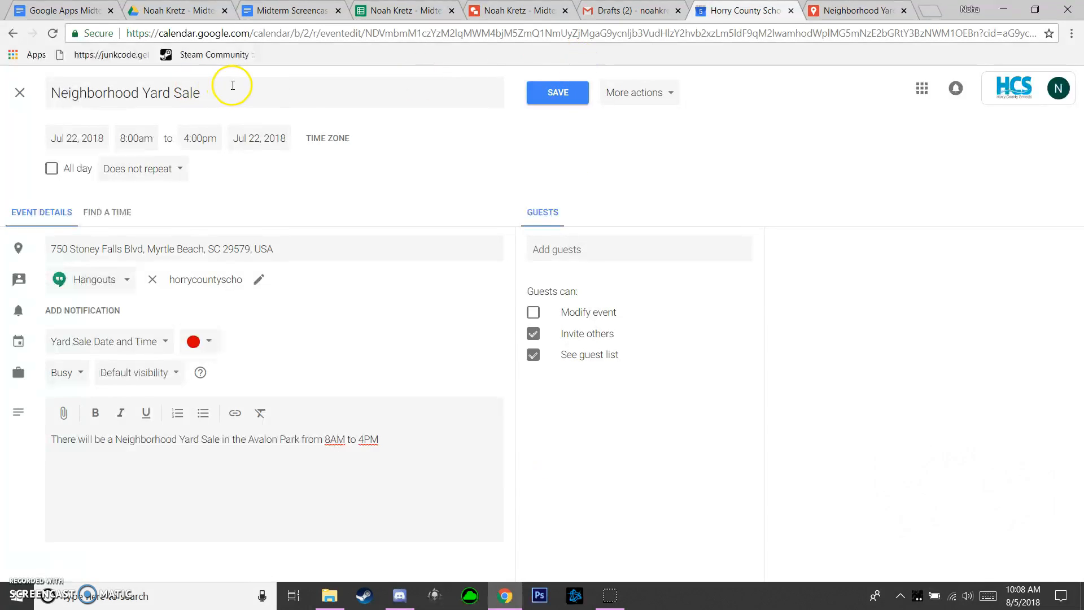
left_click_drag(230, 86, 84, 107)
left_click(347, 212)
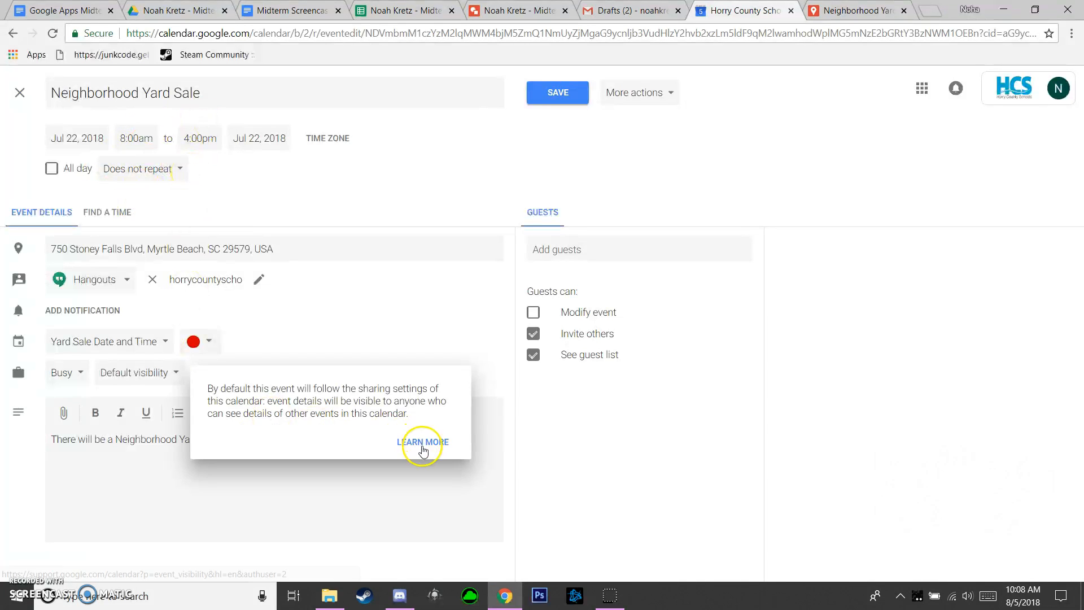
left_click(390, 445)
left_click_drag(390, 445, 45, 439)
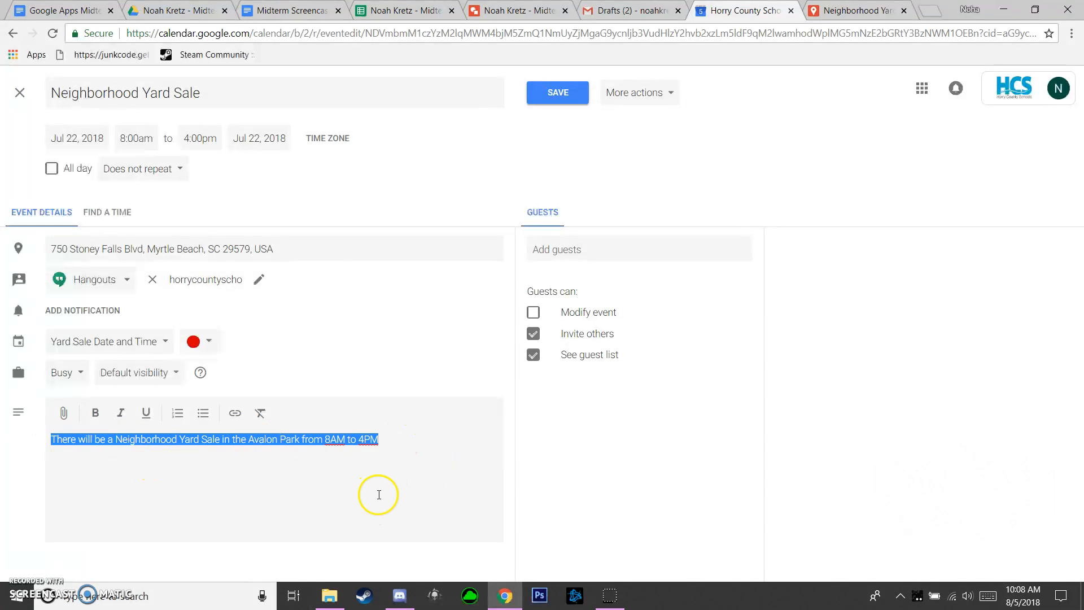
left_click(394, 454)
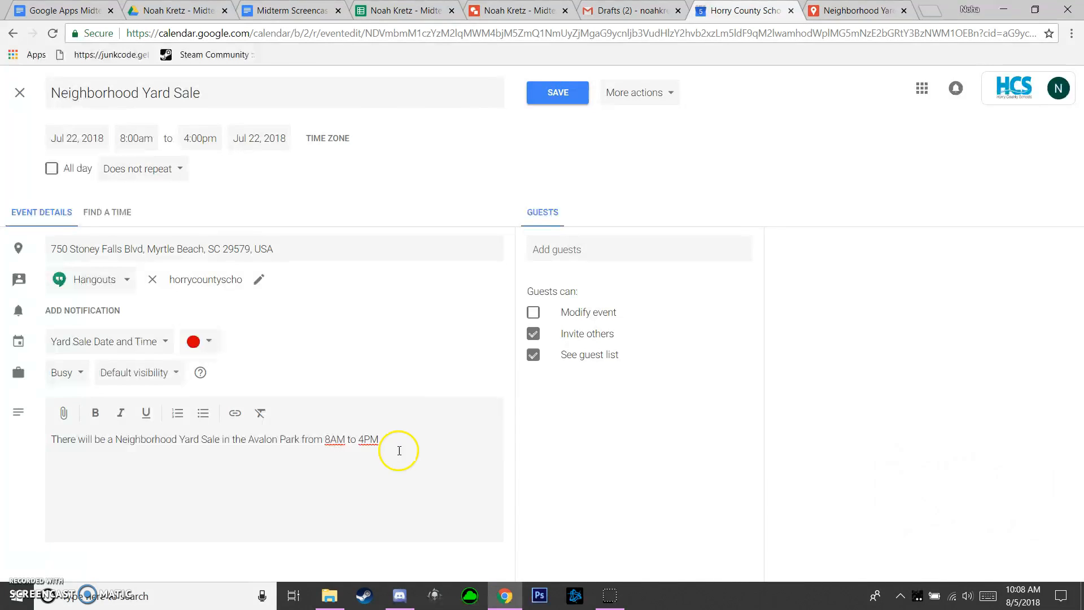
left_click_drag(303, 247, 54, 244)
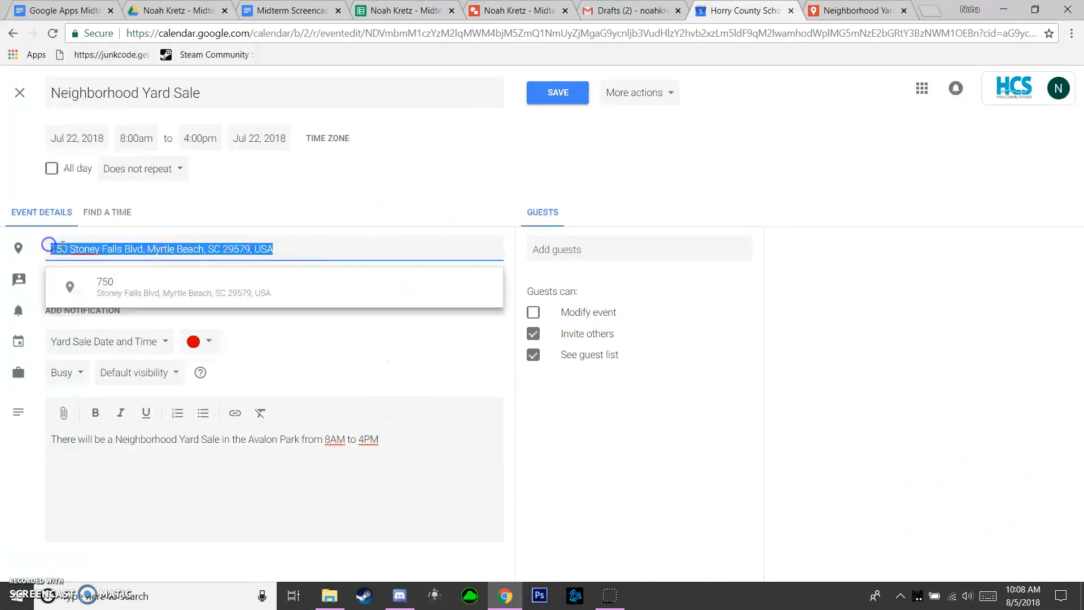
left_click(310, 249)
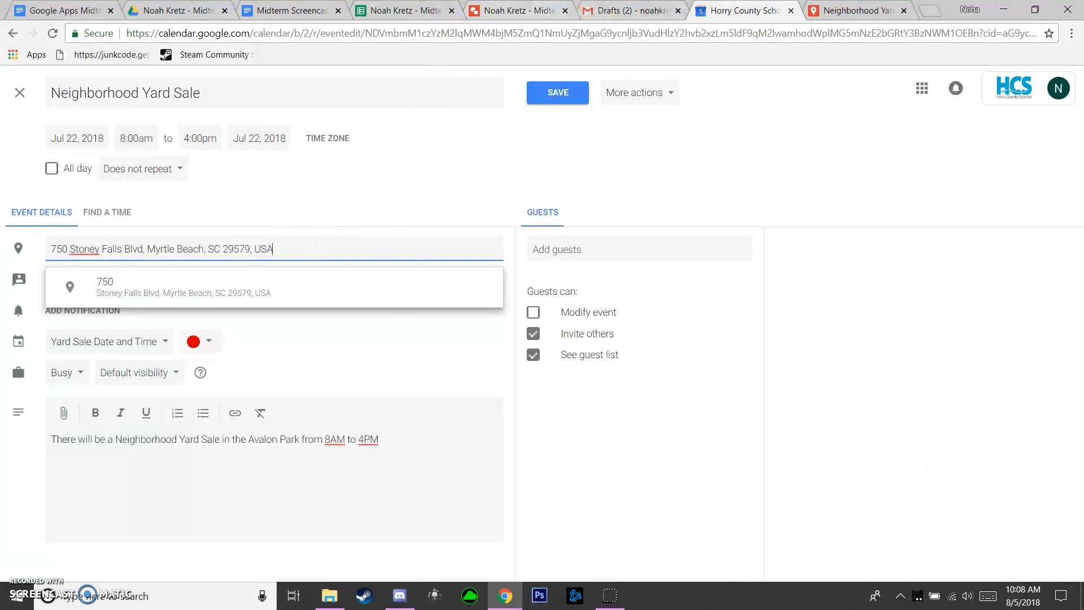
Return to the planning form and review the Google Maps element and its purpose
left_click(287, 11)
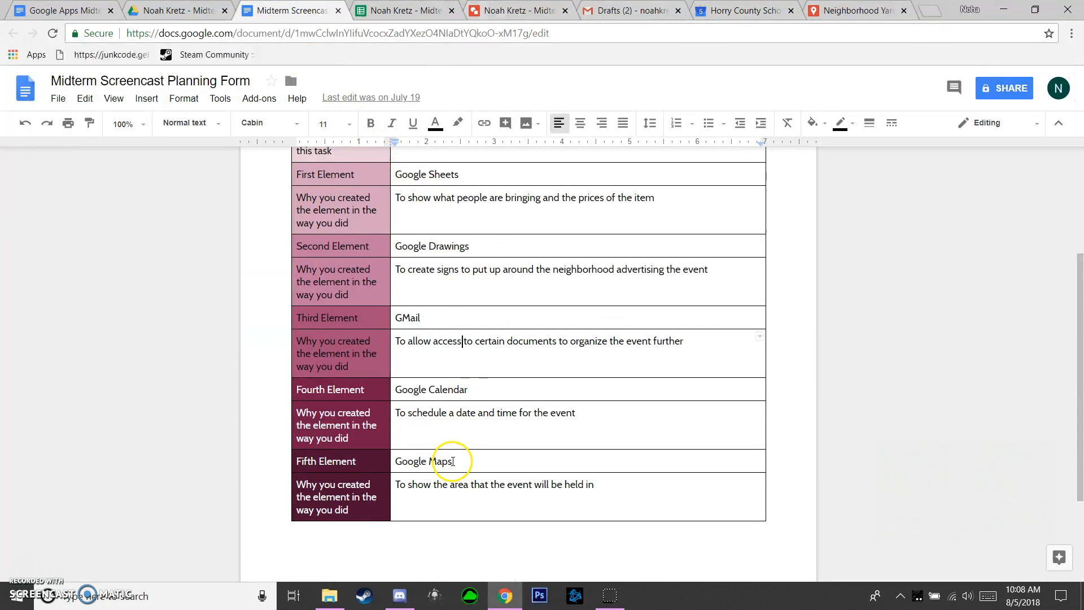
left_click_drag(453, 461, 390, 466)
left_click(622, 498)
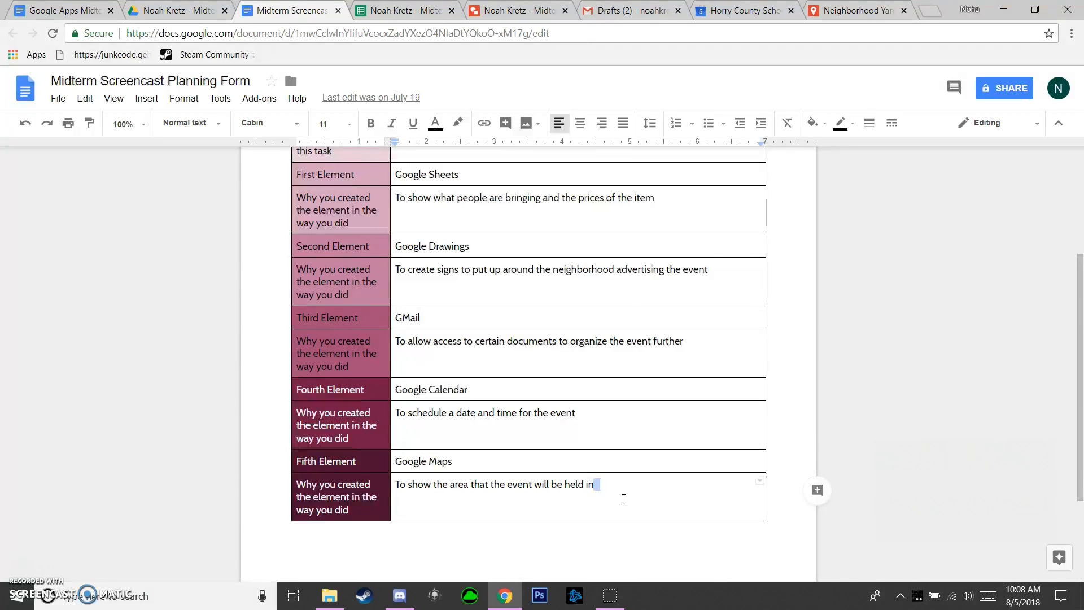
Switch to the Neighborhood Yard Sale map in Google My Maps and examine the area around the Yard Sale marker
left_click(850, 11)
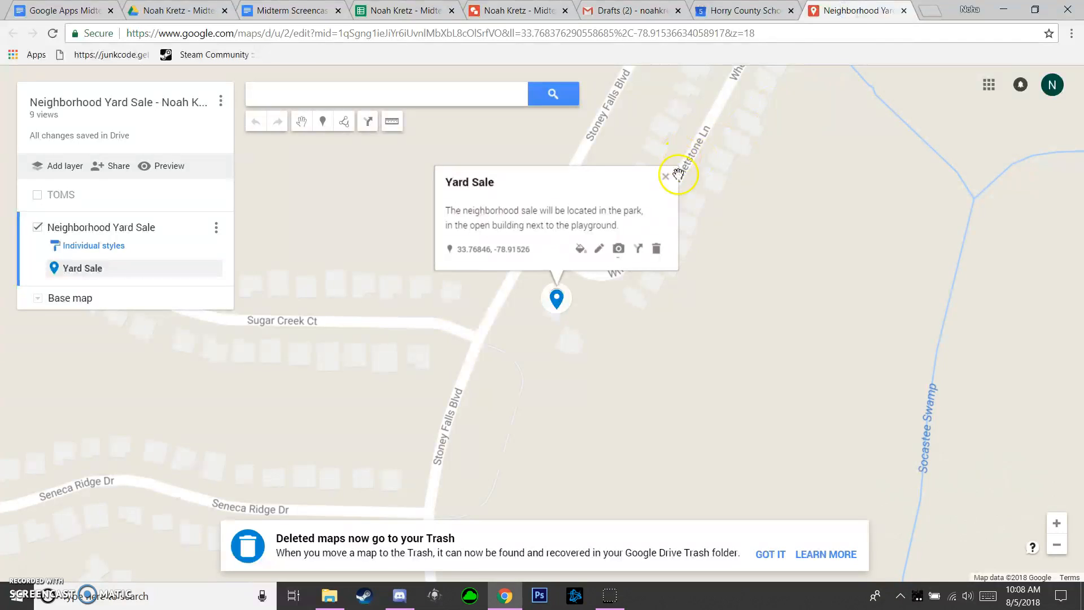
left_click_drag(723, 269, 626, 283)
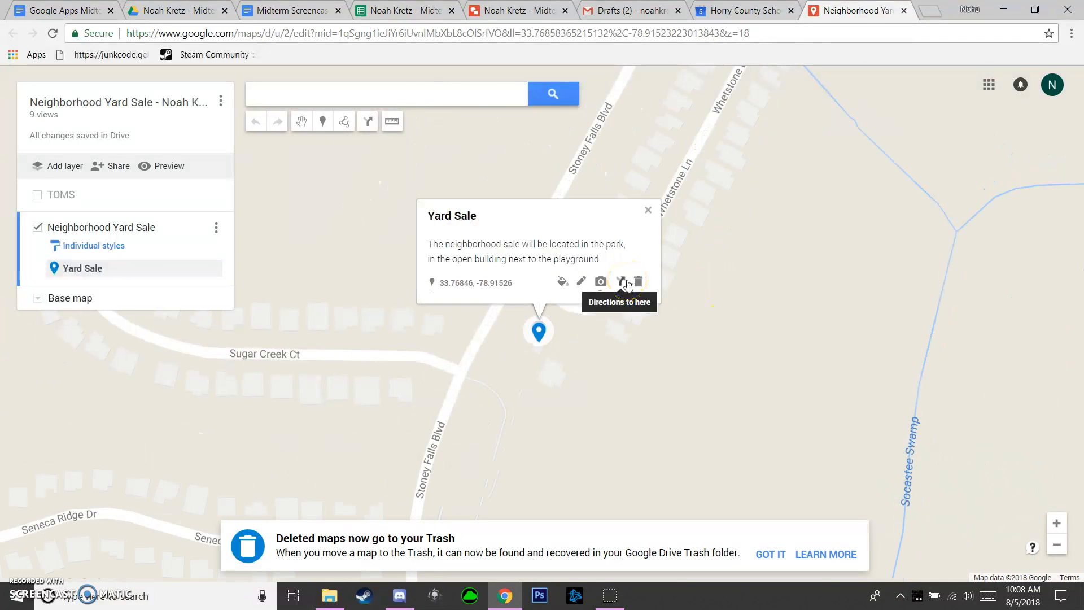
left_click_drag(660, 392, 637, 374)
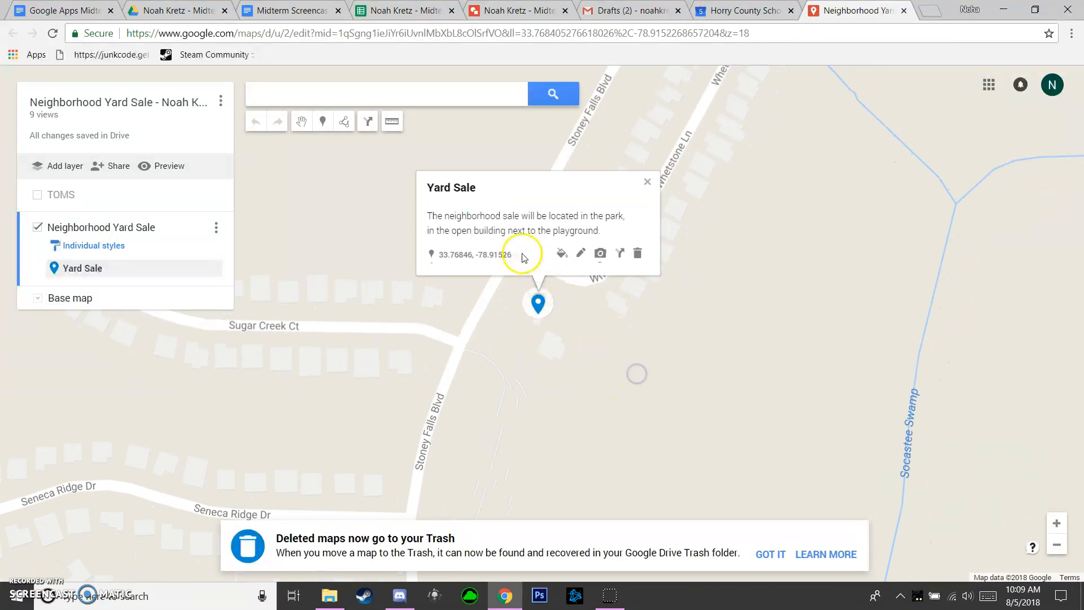